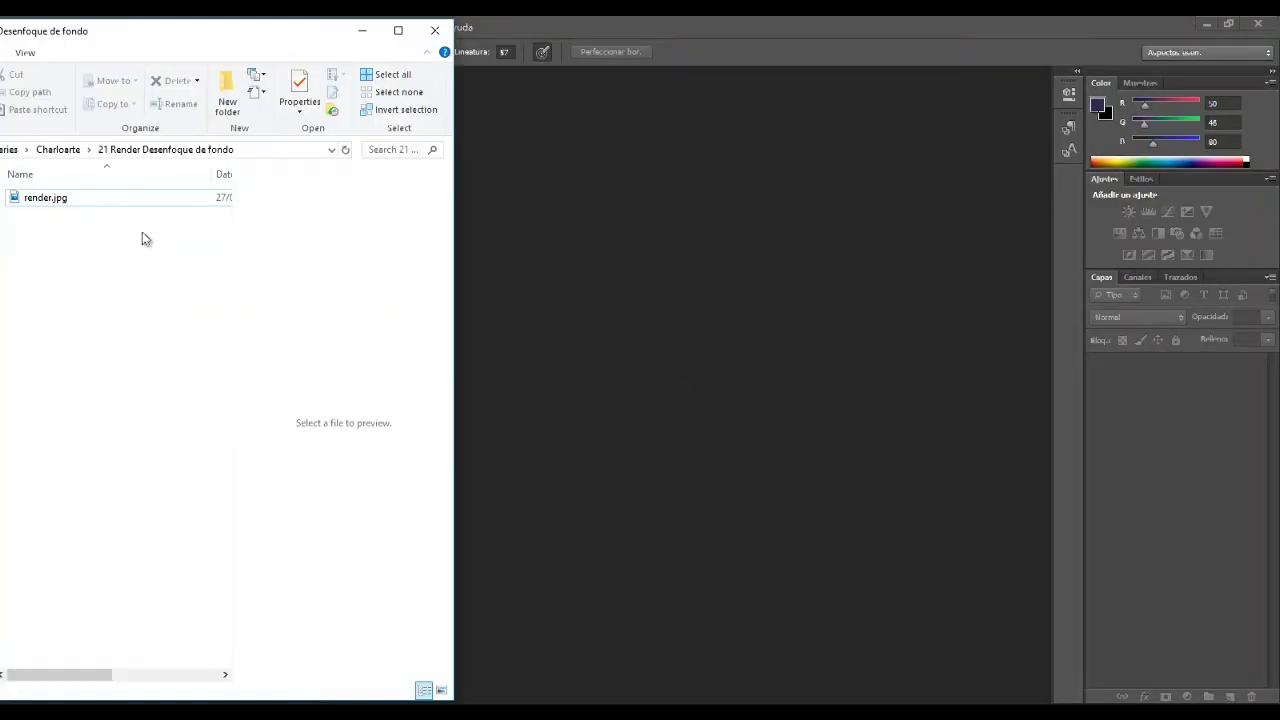
Drag render.jpg from File Explorer into Photoshop, keeping its embedded colour profile.
left_click(81, 197)
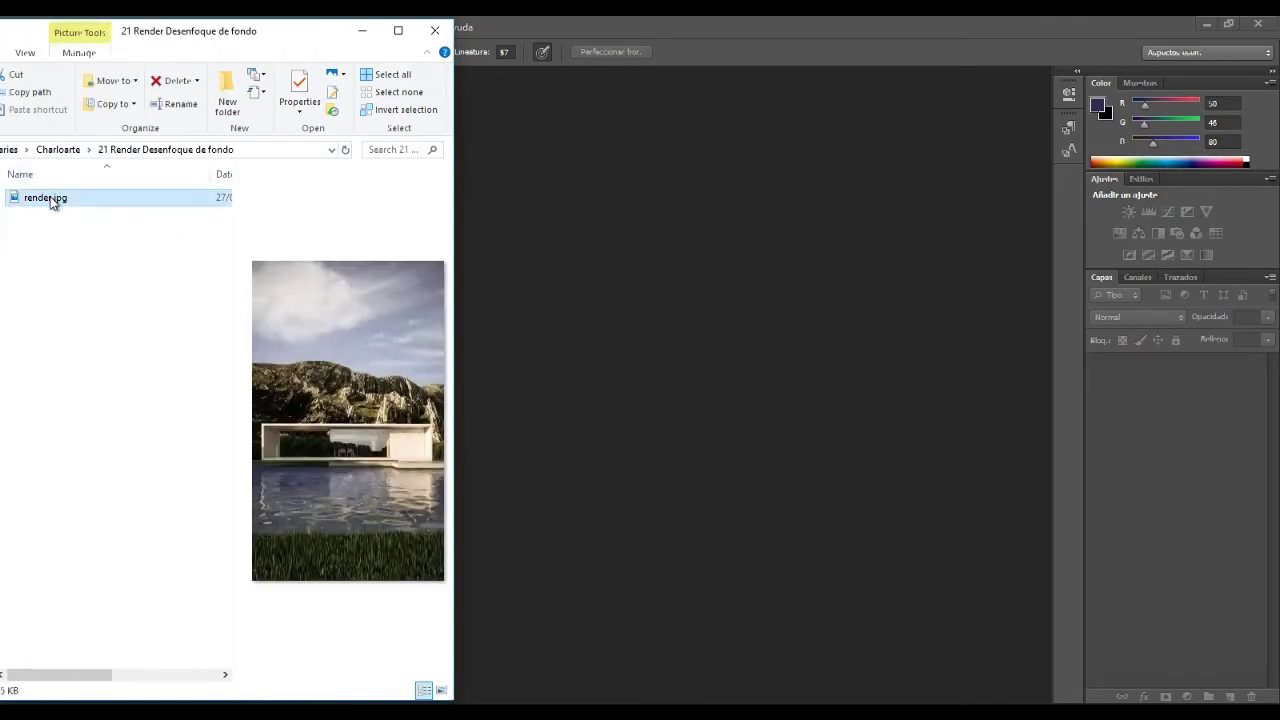
left_click_drag(370, 353, 543, 313)
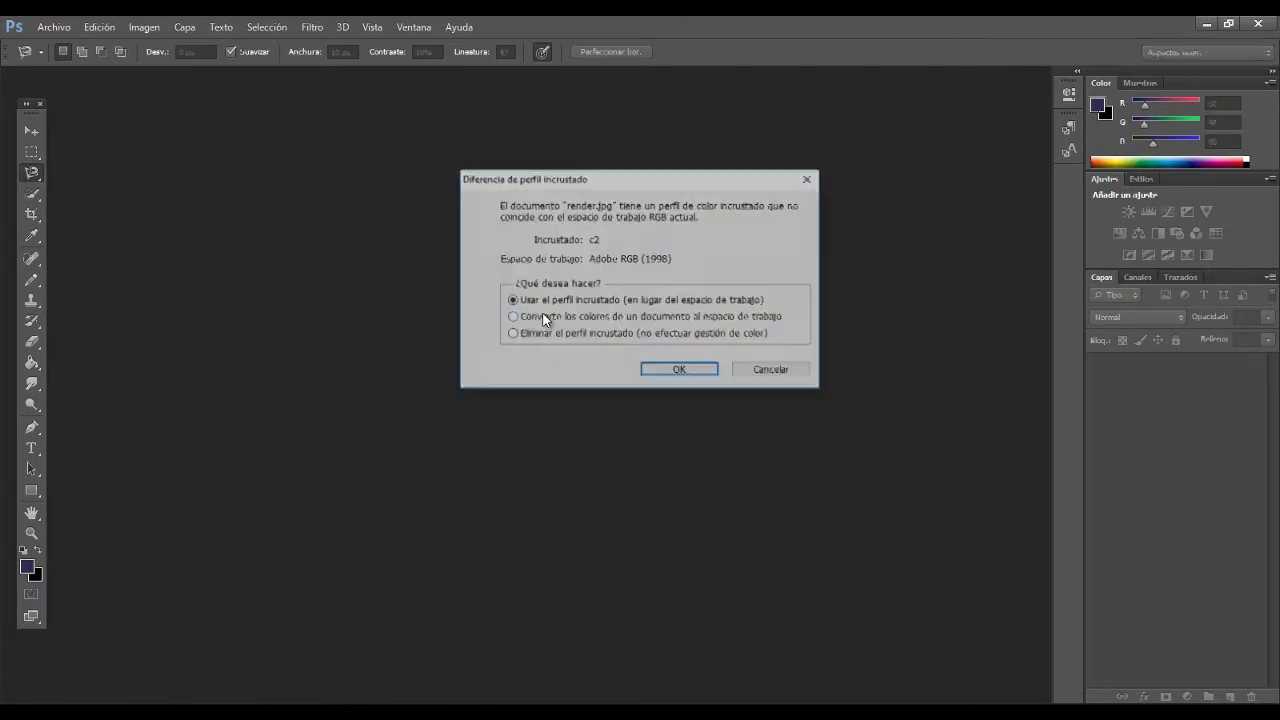
left_click(681, 371)
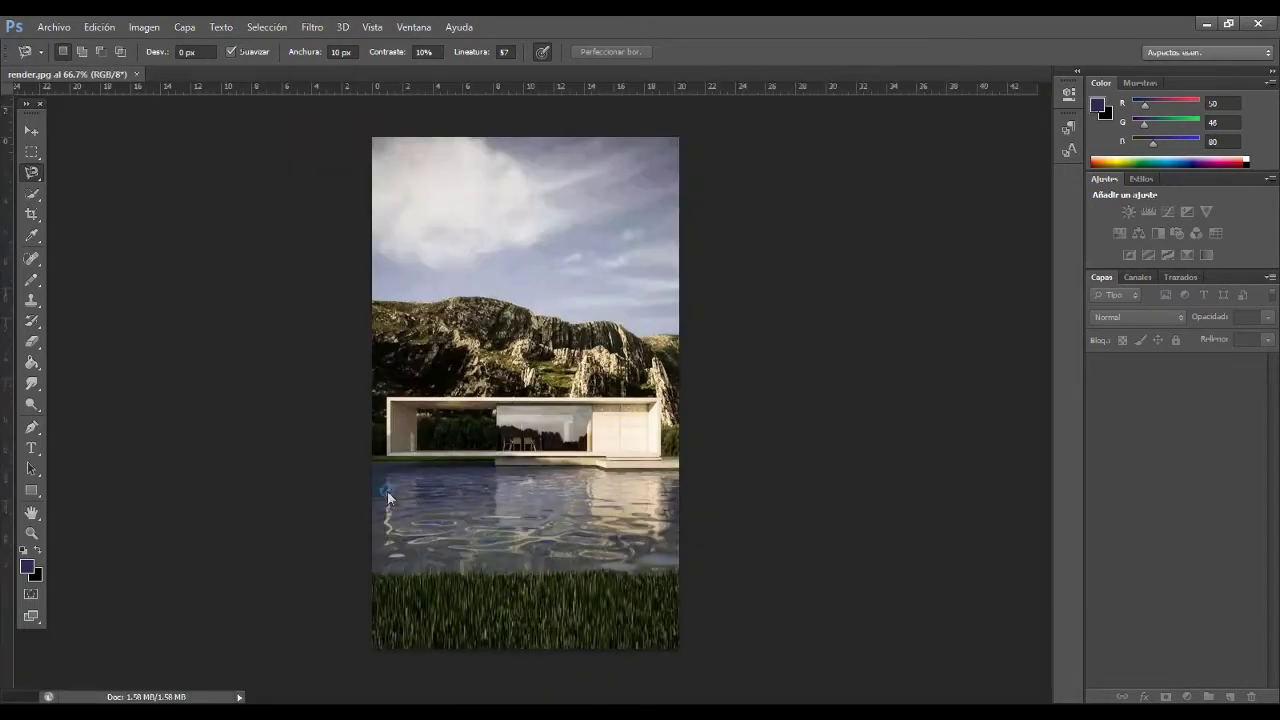
key("v")
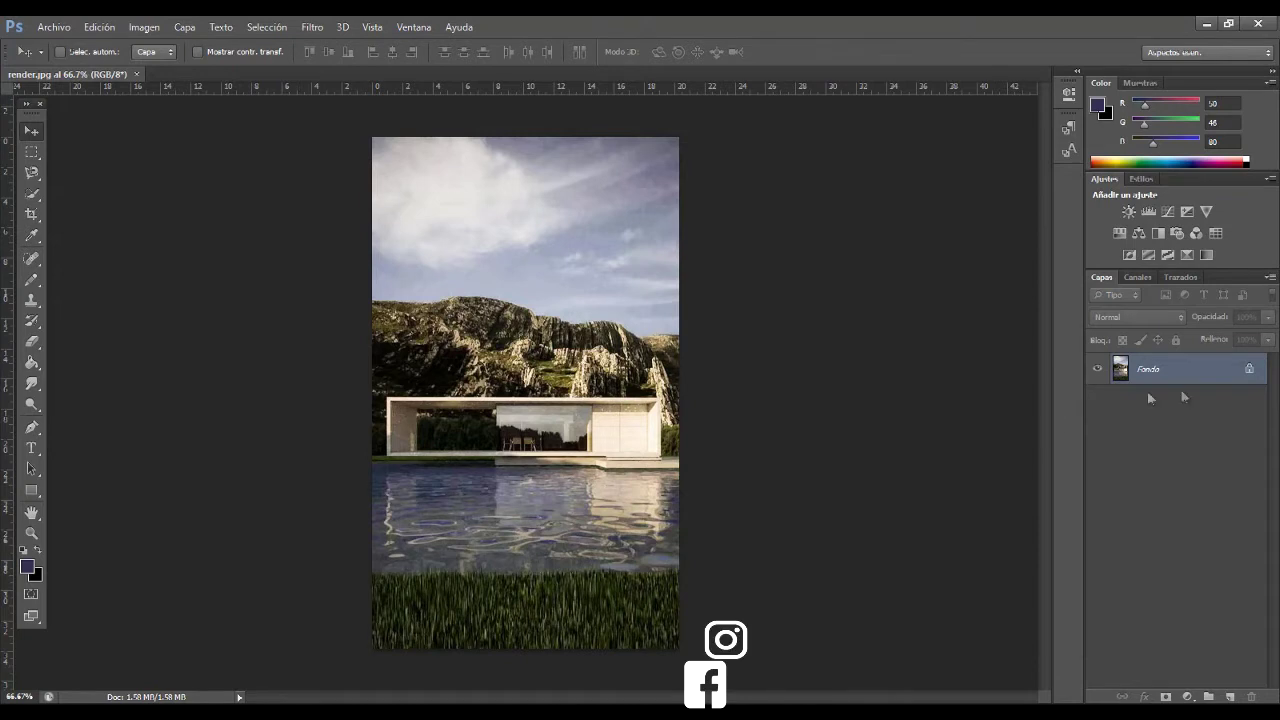
Duplicate the Fondo layer as 'Fondo copia' and zoom in on the house.
right_click(1200, 370)
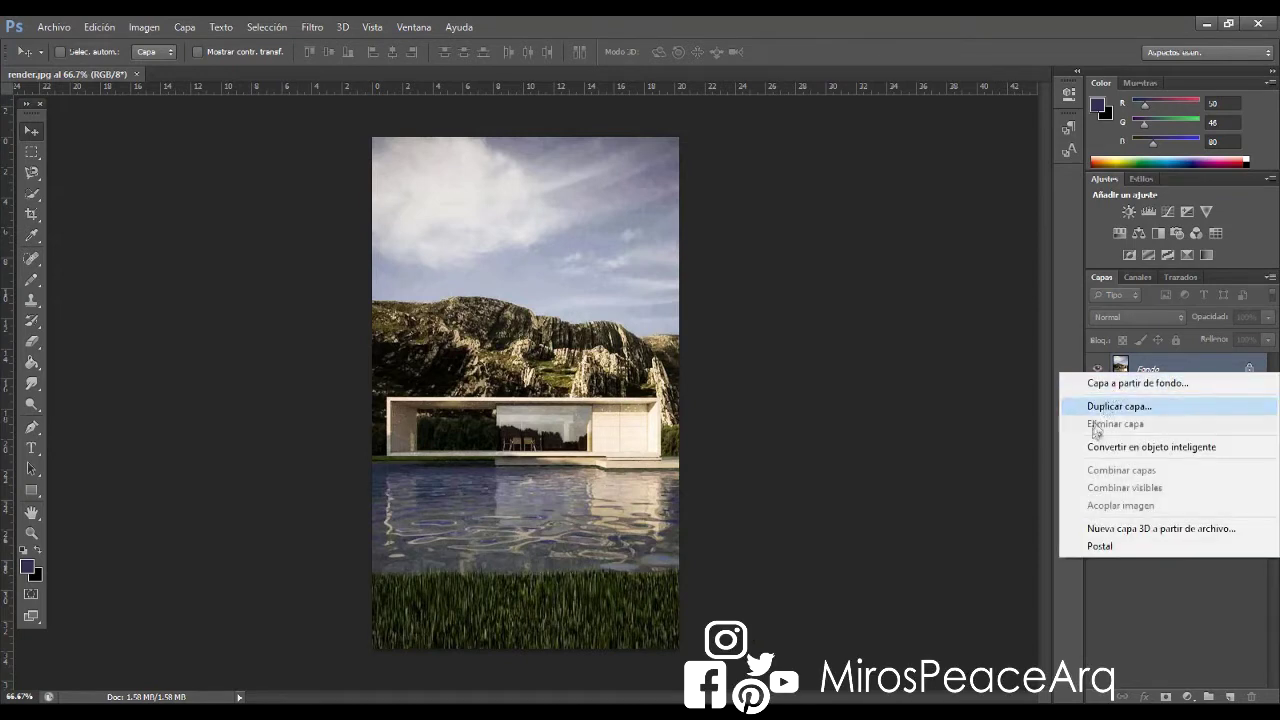
left_click(1130, 407)
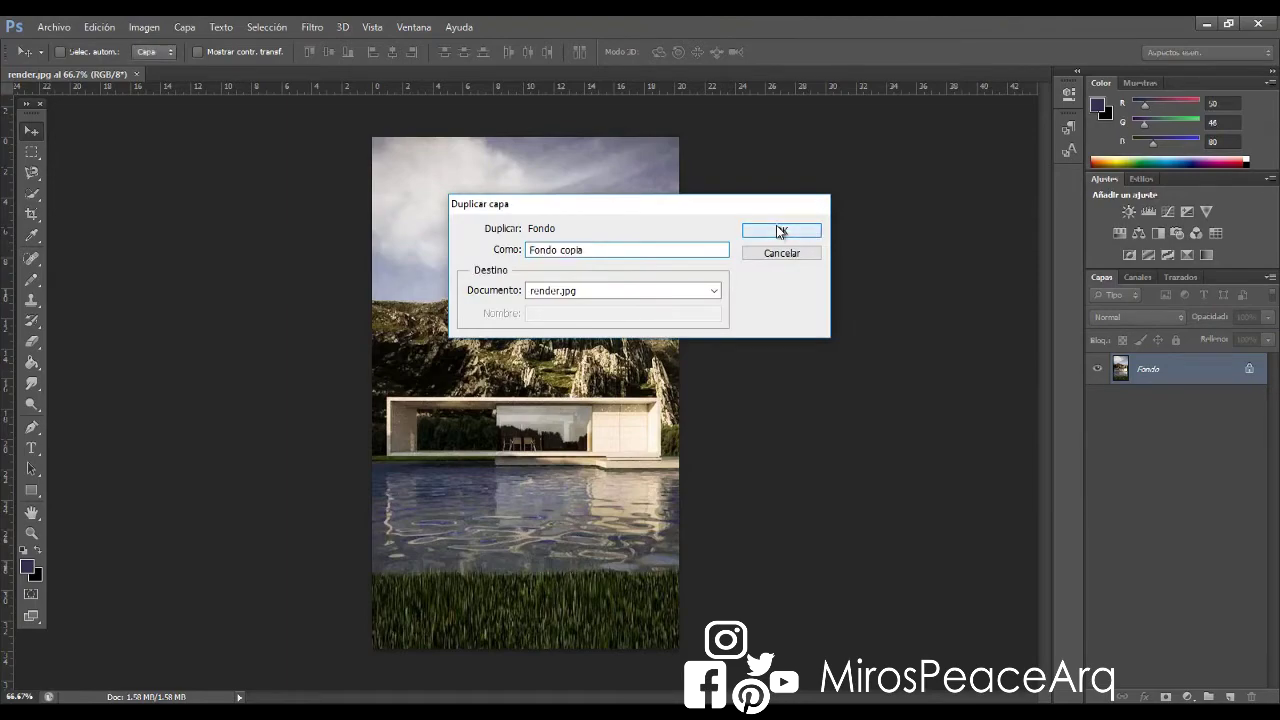
left_click(782, 230)
key("z")
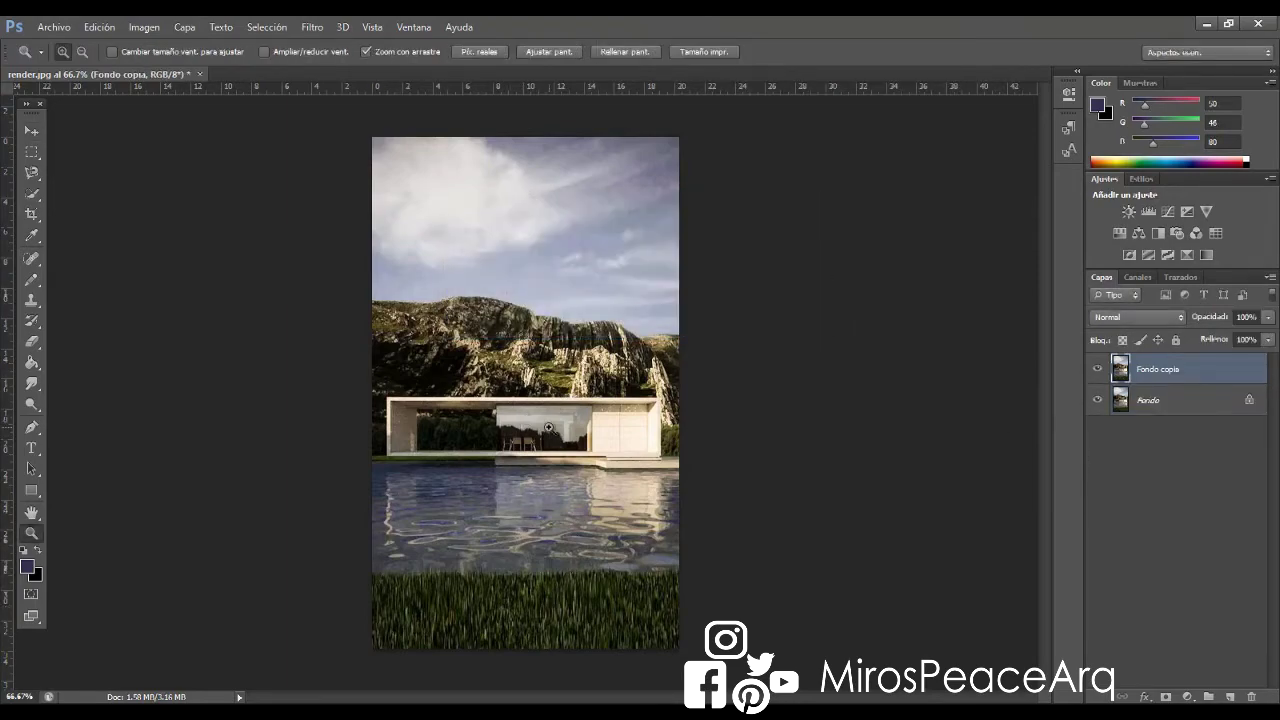
left_click(549, 428)
key("l")
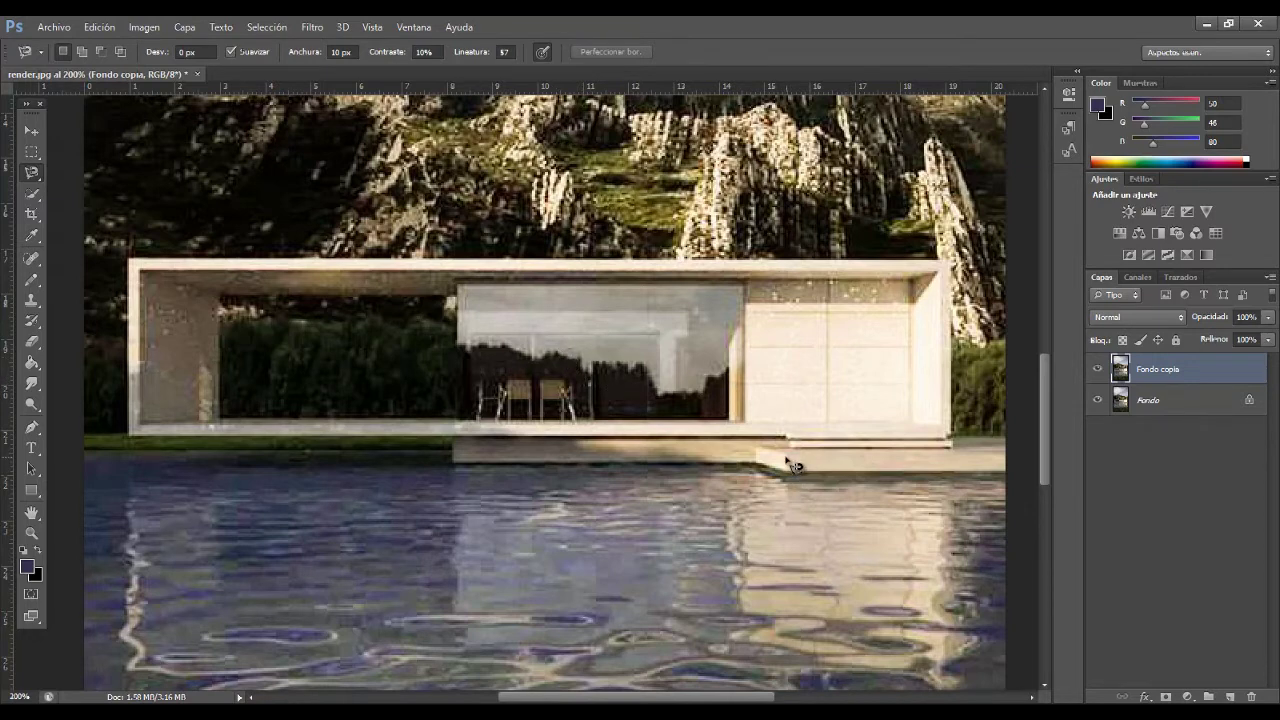
key("z")
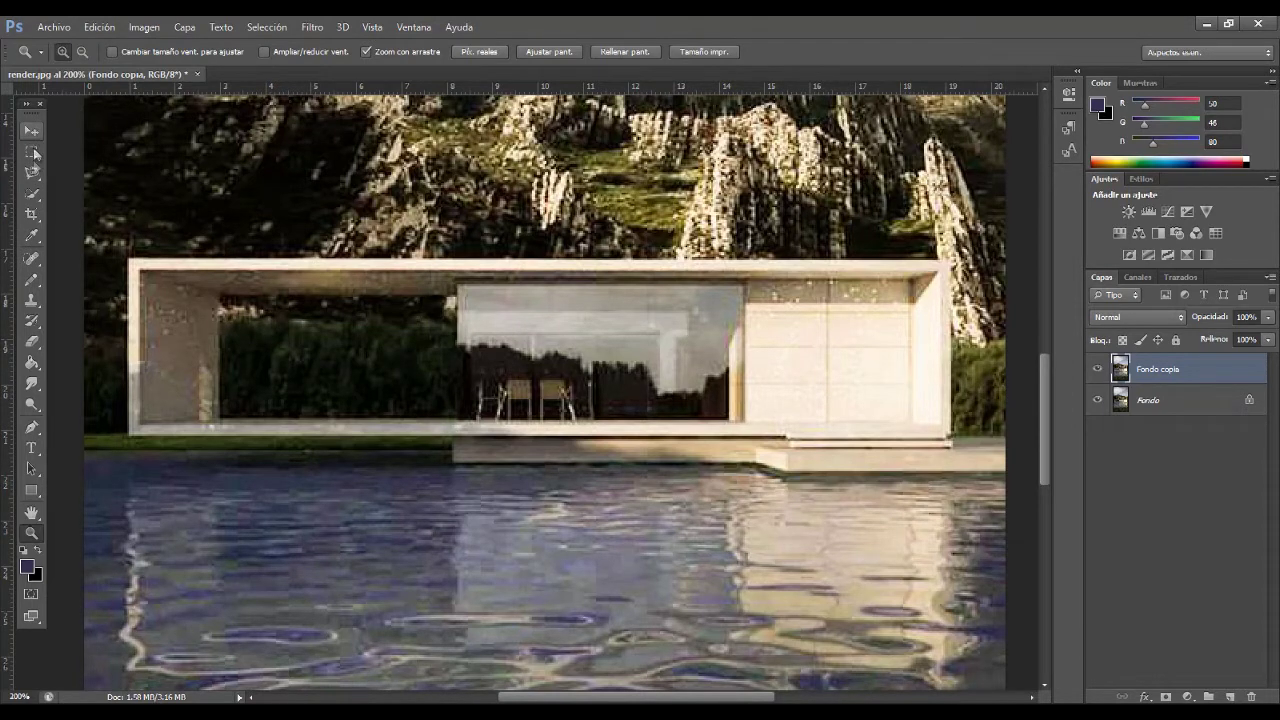
left_click(34, 179)
right_click(31, 174)
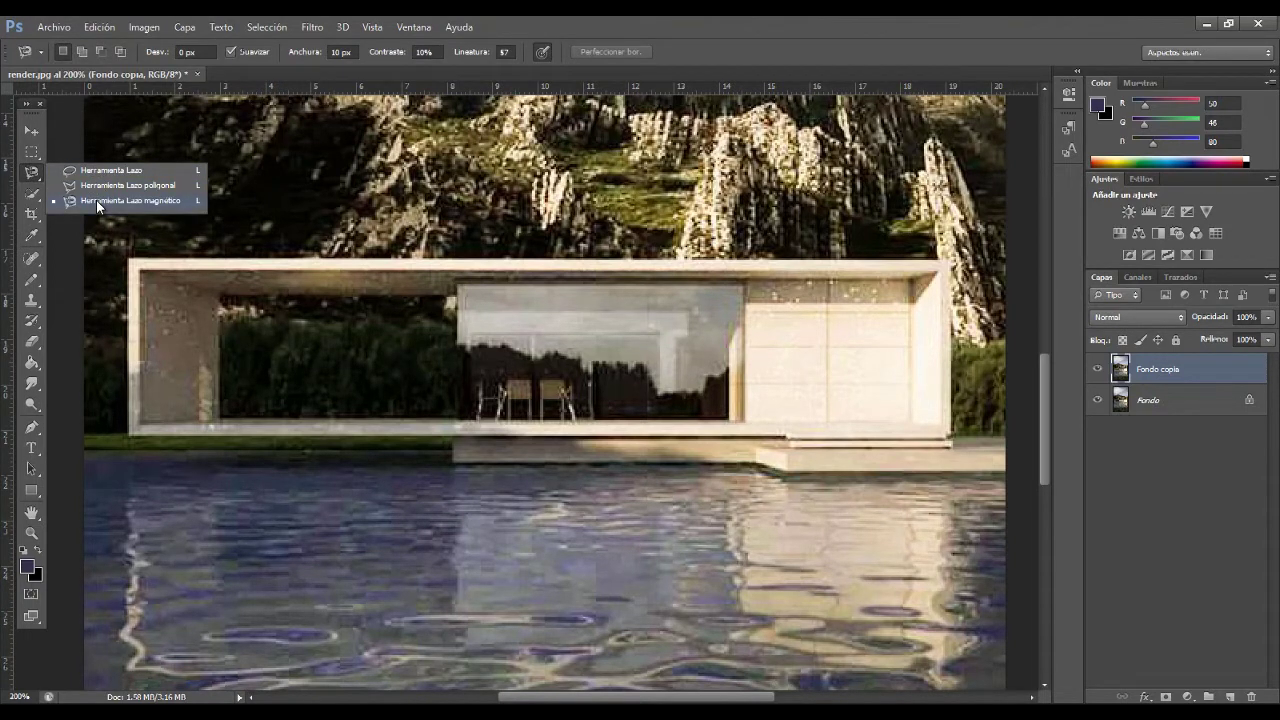
left_click(96, 200)
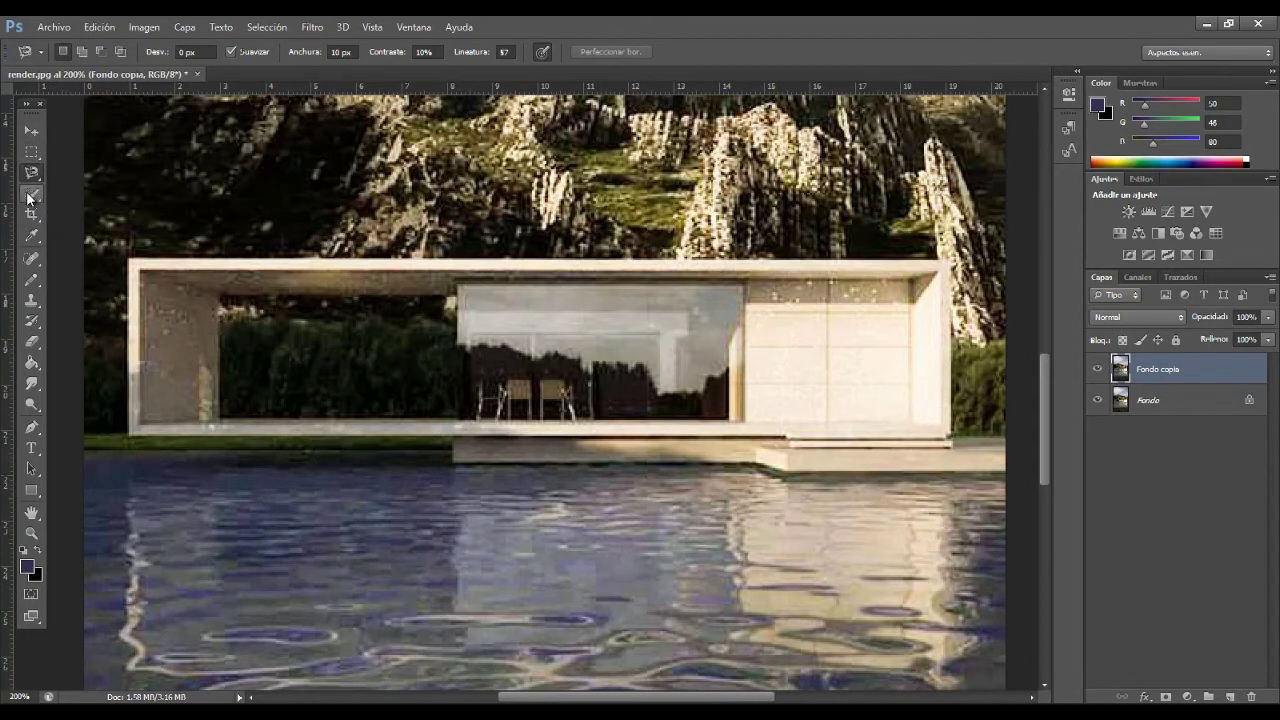
left_click(28, 197)
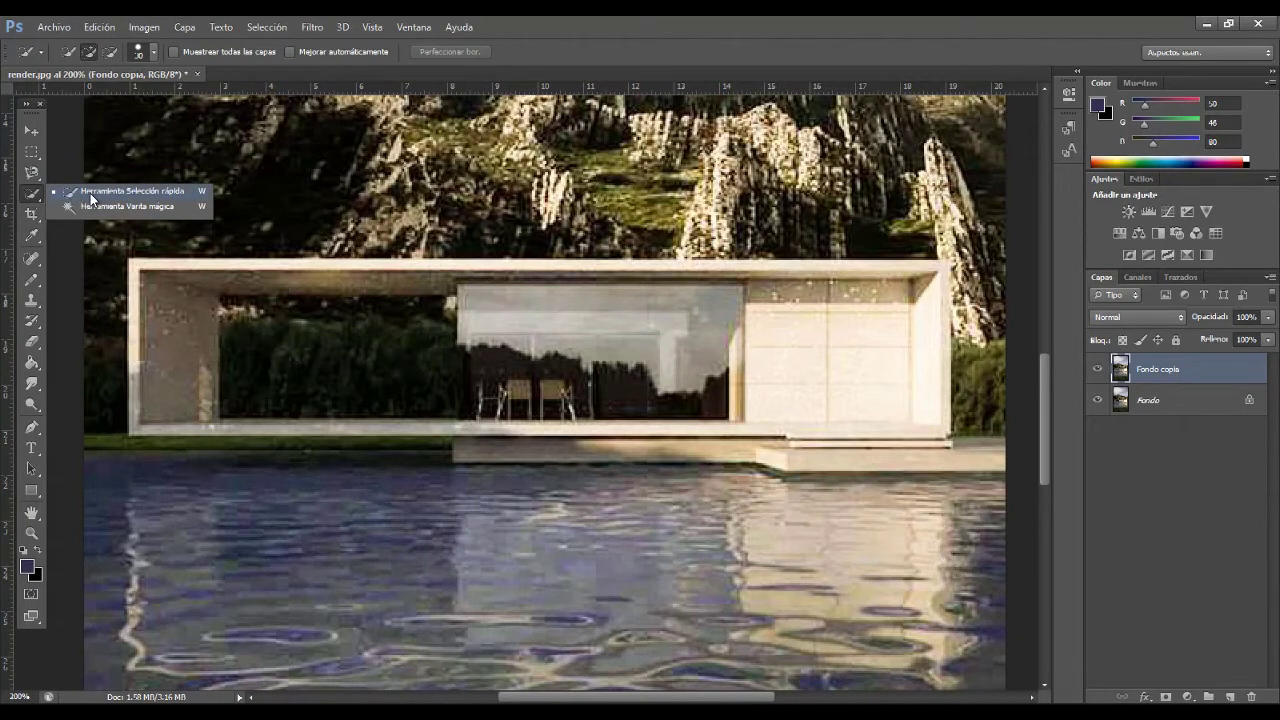
left_click(33, 173)
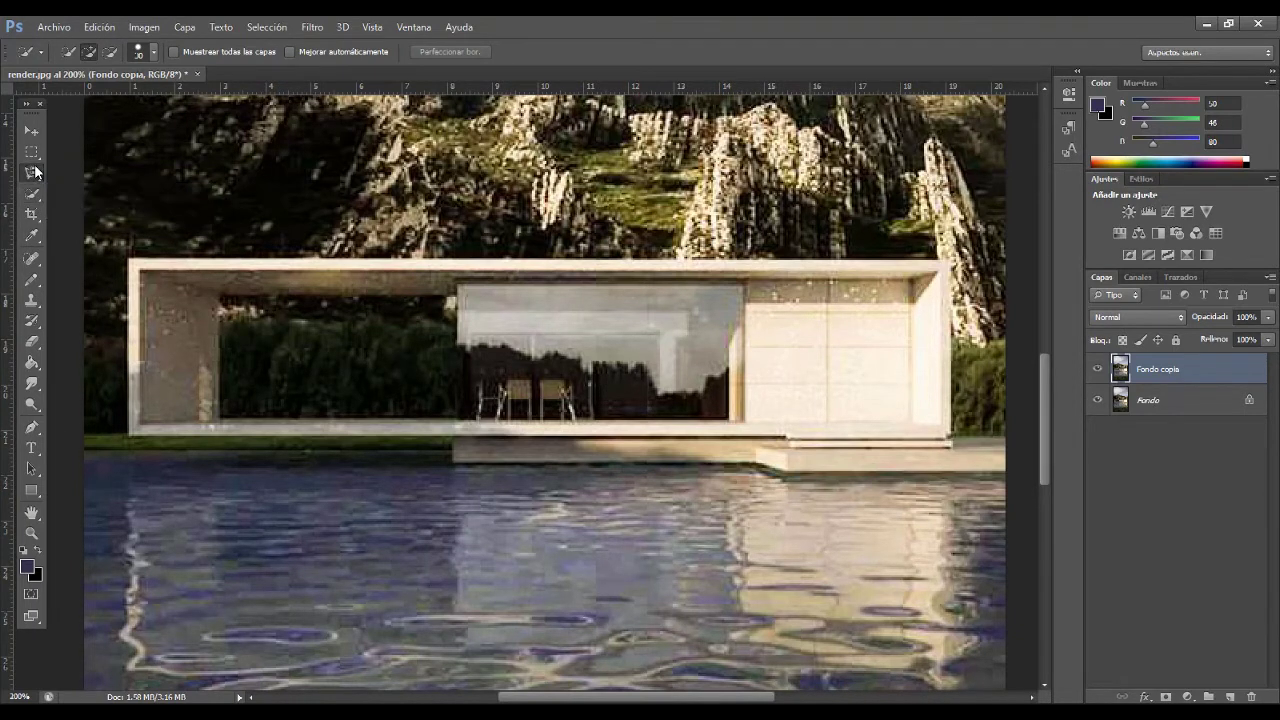
left_click(788, 454)
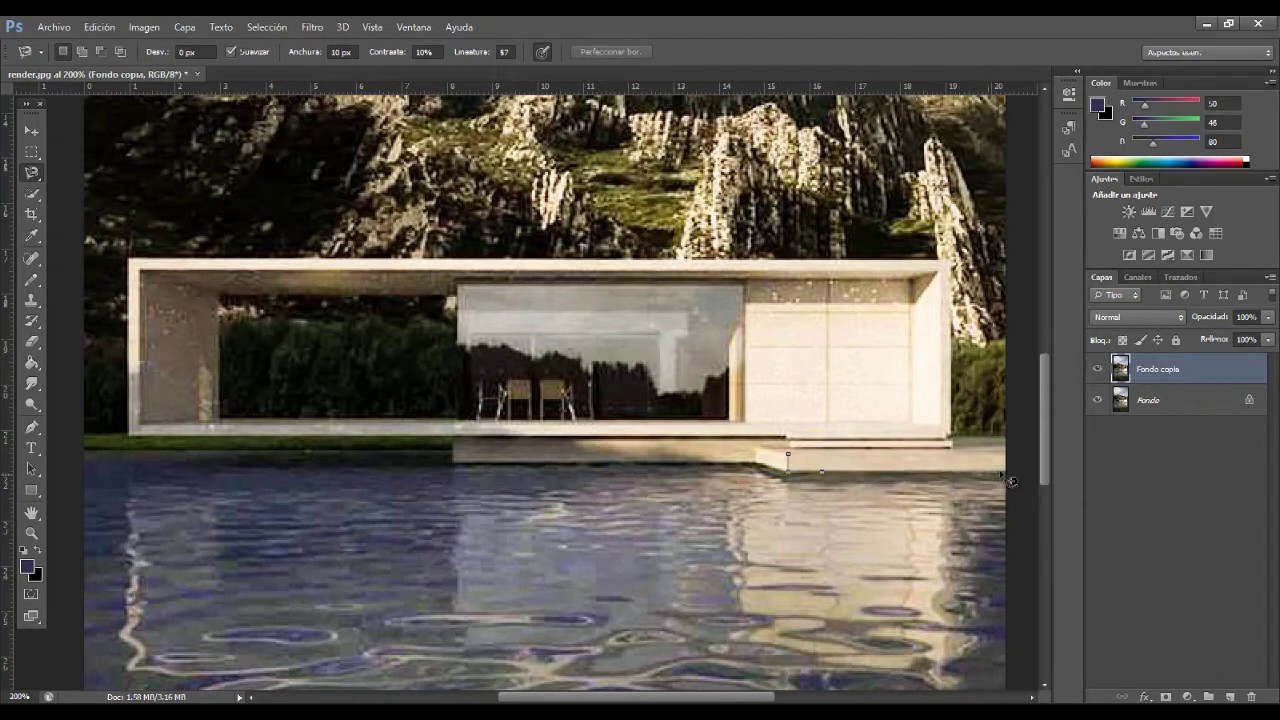
key("m")
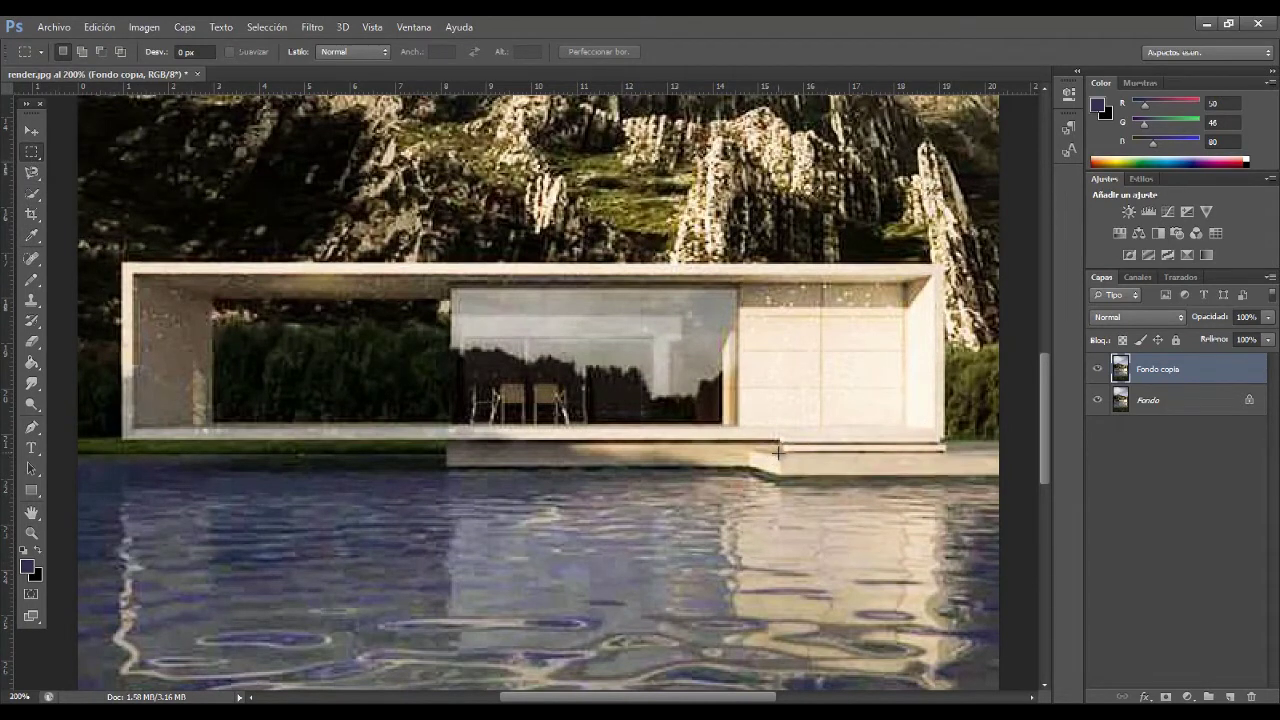
left_click_drag(779, 453, 1012, 476)
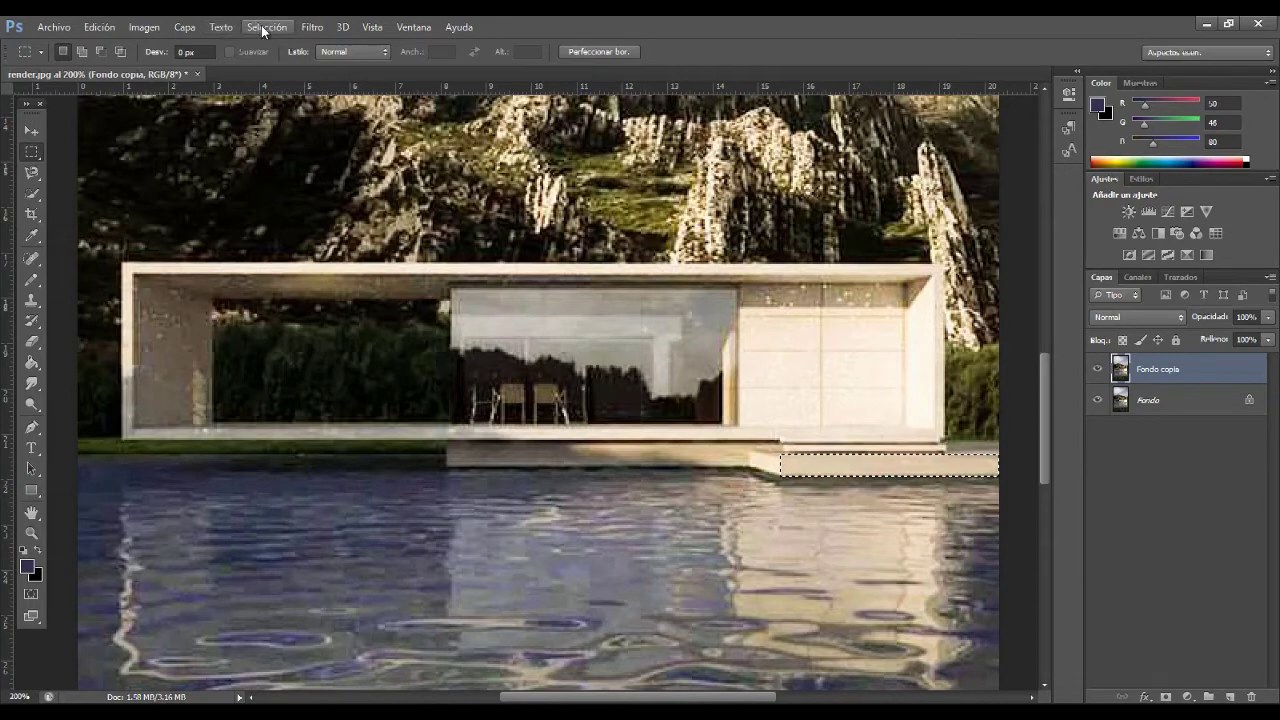
Invert the deck-strip marquee so everything except the right-edge deck is selected.
left_click(264, 30)
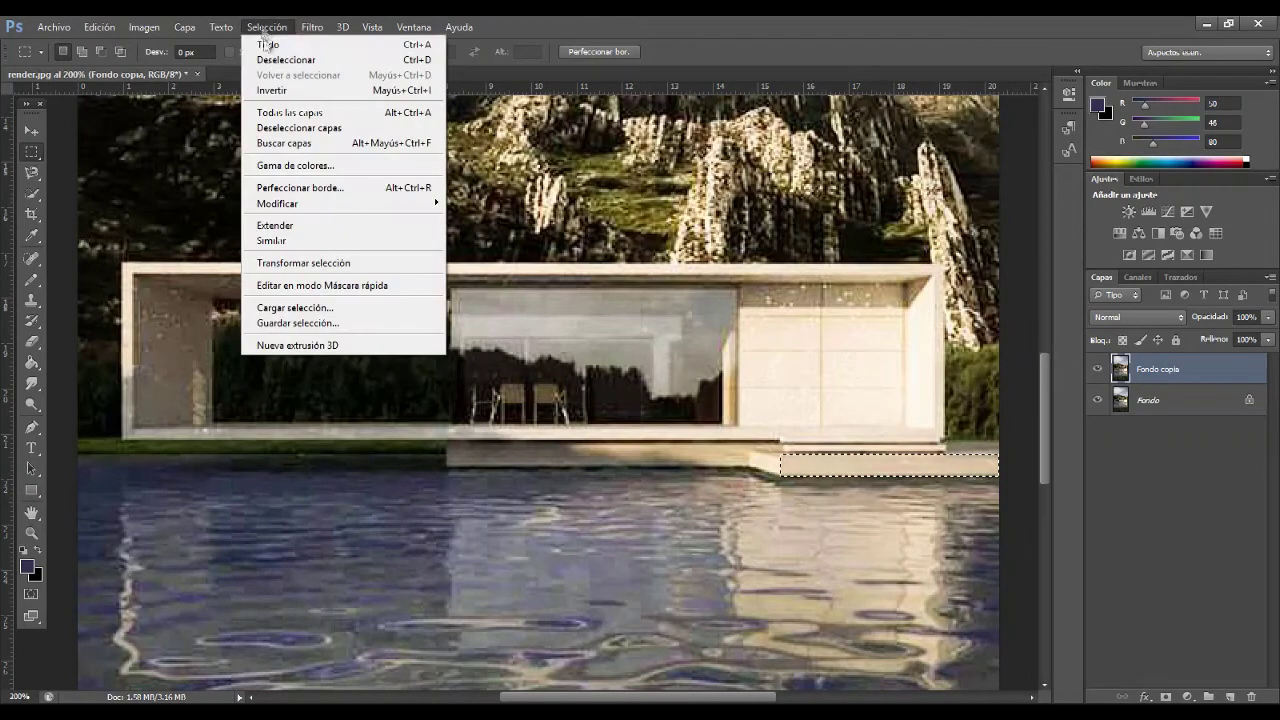
left_click(323, 91)
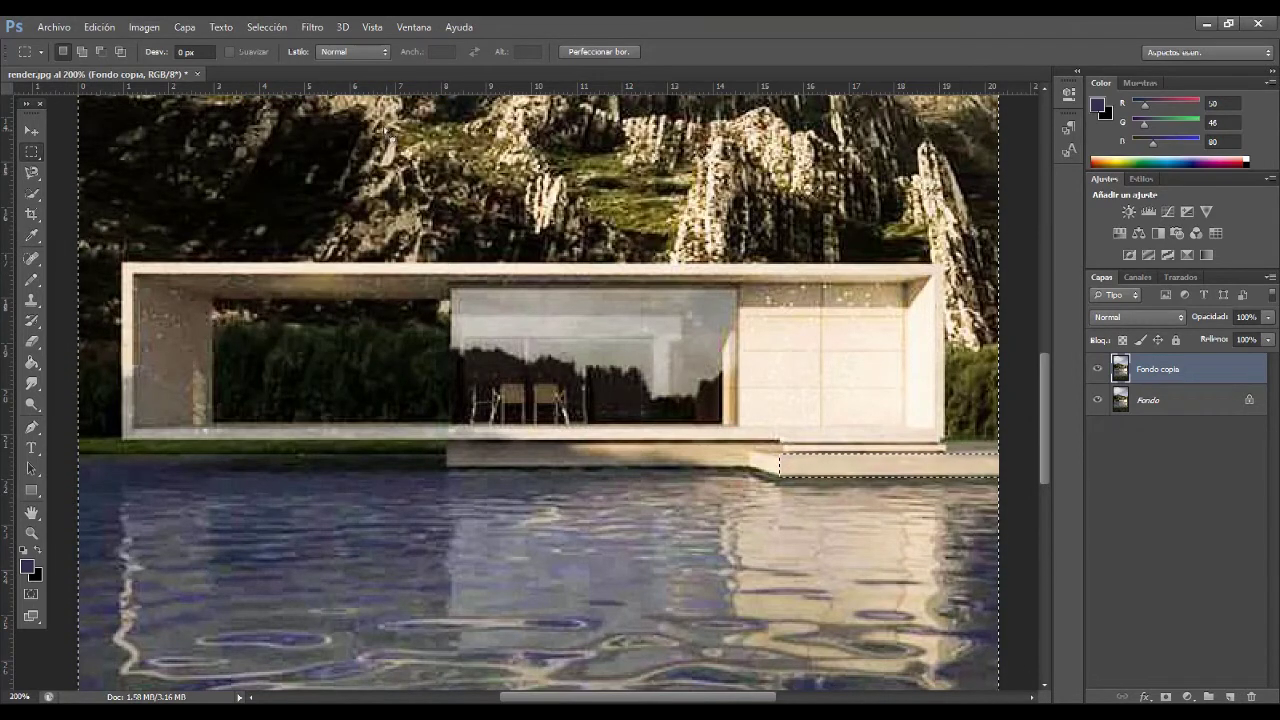
Apply a 0.4-pixel Desenfoque gaussiano to the selected area of Fondo copia.
left_click(309, 28)
mouse_move(360, 188)
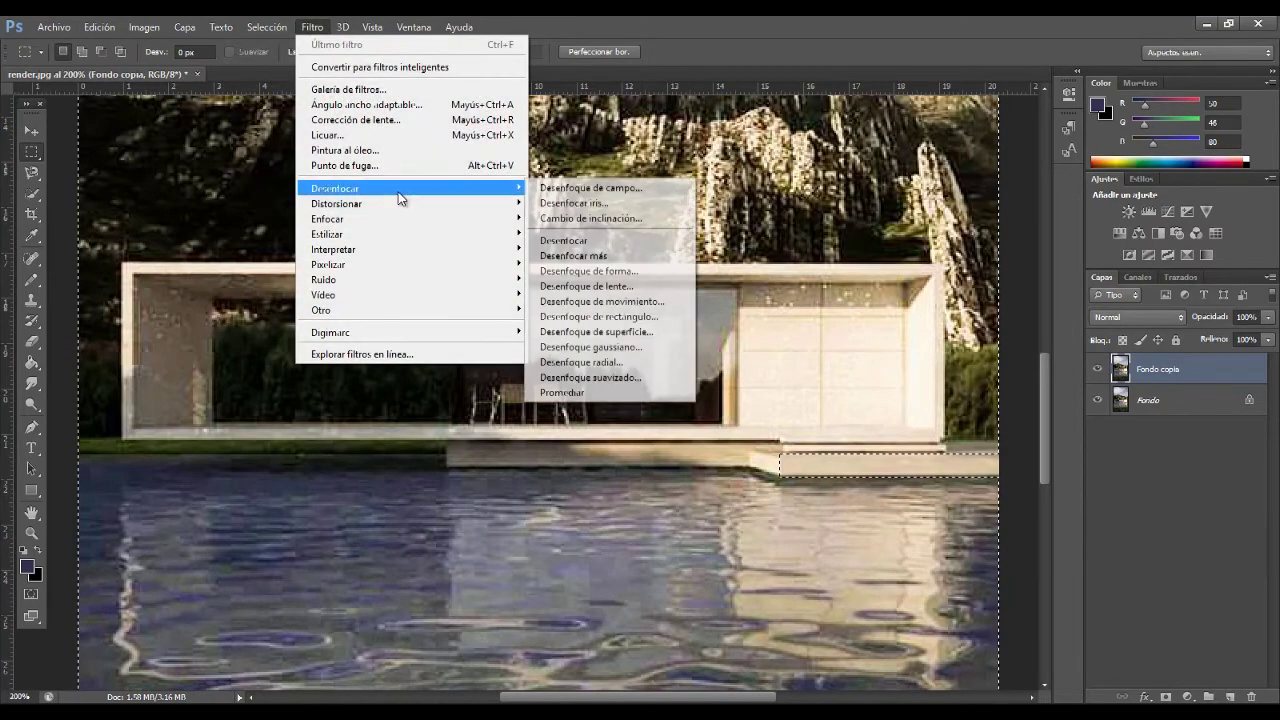
left_click(640, 347)
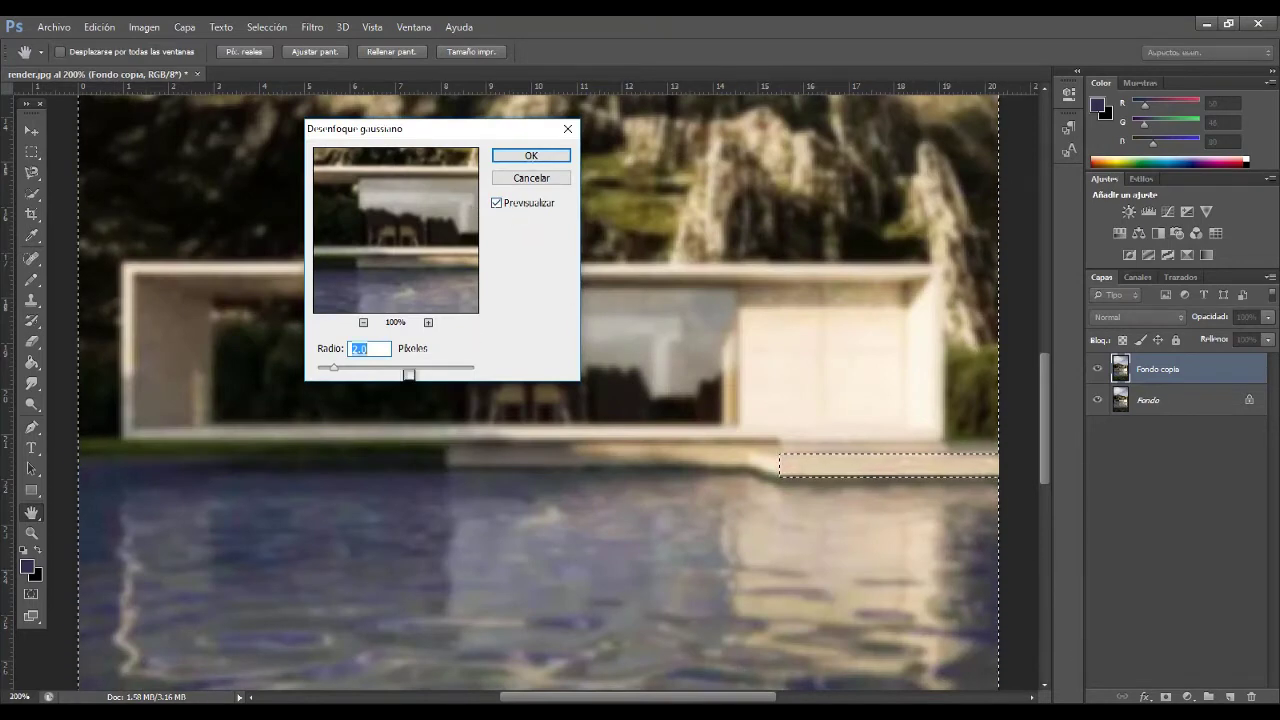
left_click_drag(338, 368, 305, 370)
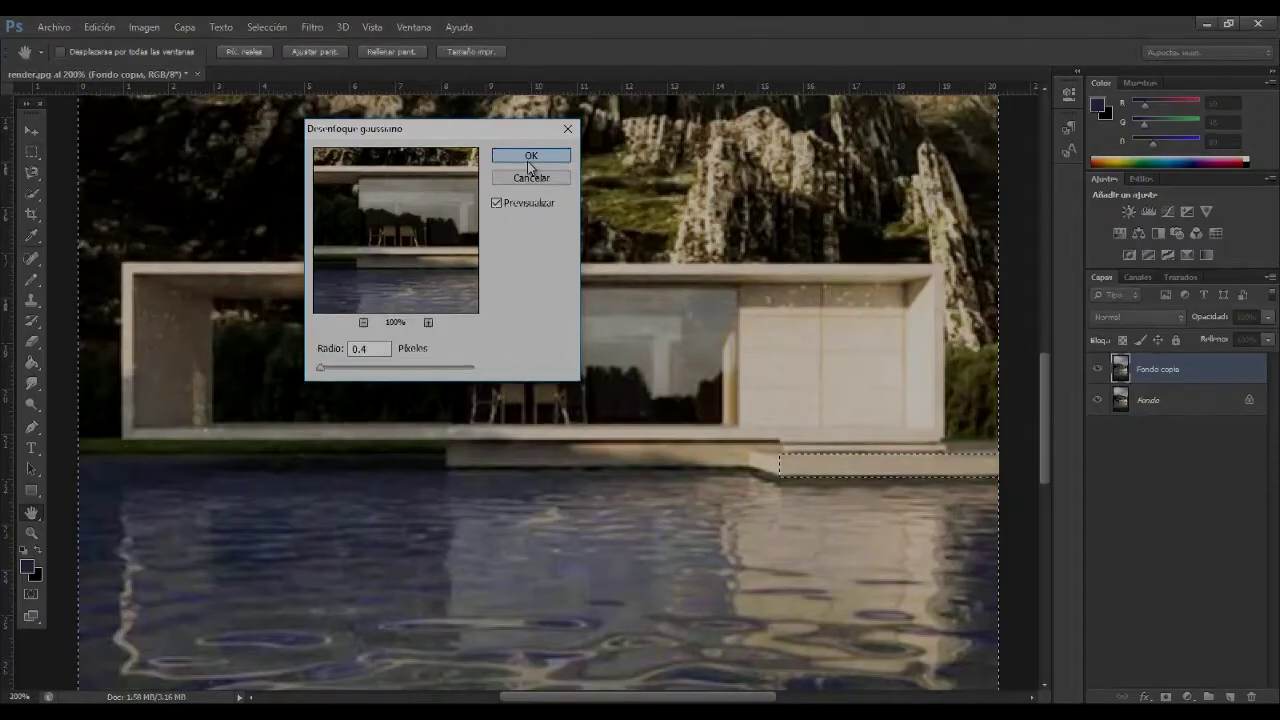
left_click(530, 160)
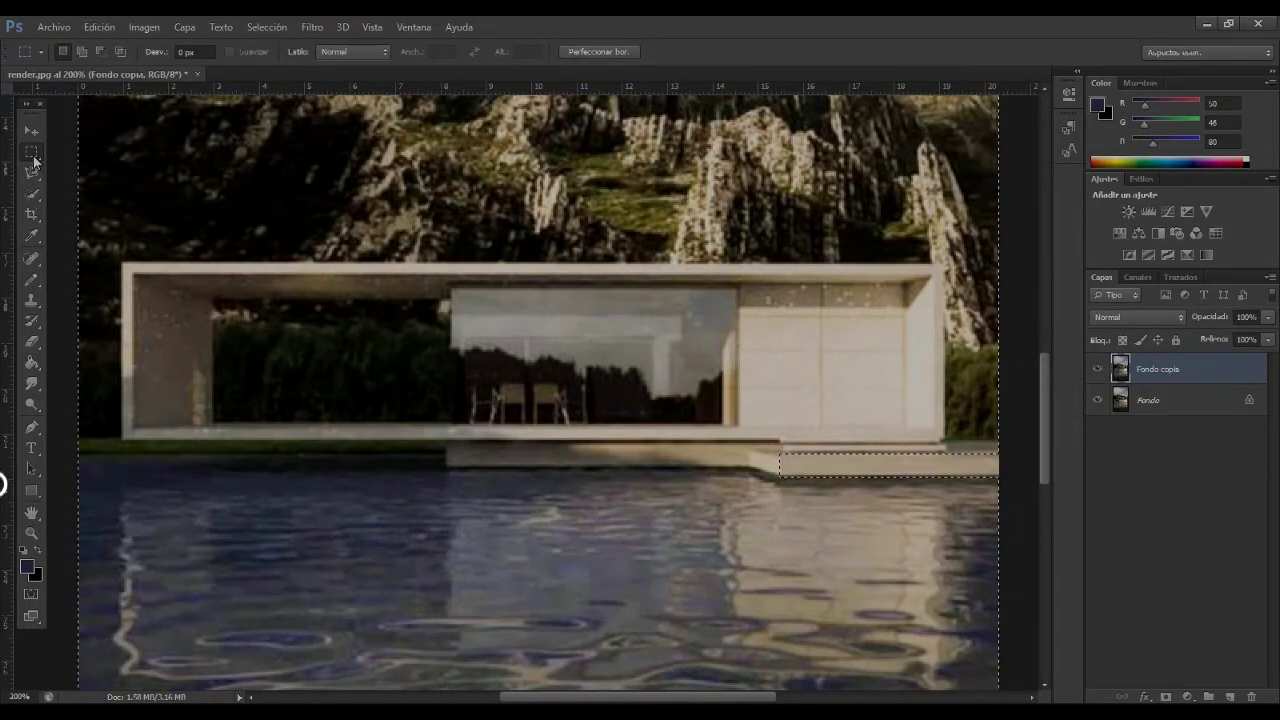
Trace the house and deck with the Magnetic Lasso, then invert to select everything else.
left_click(263, 31)
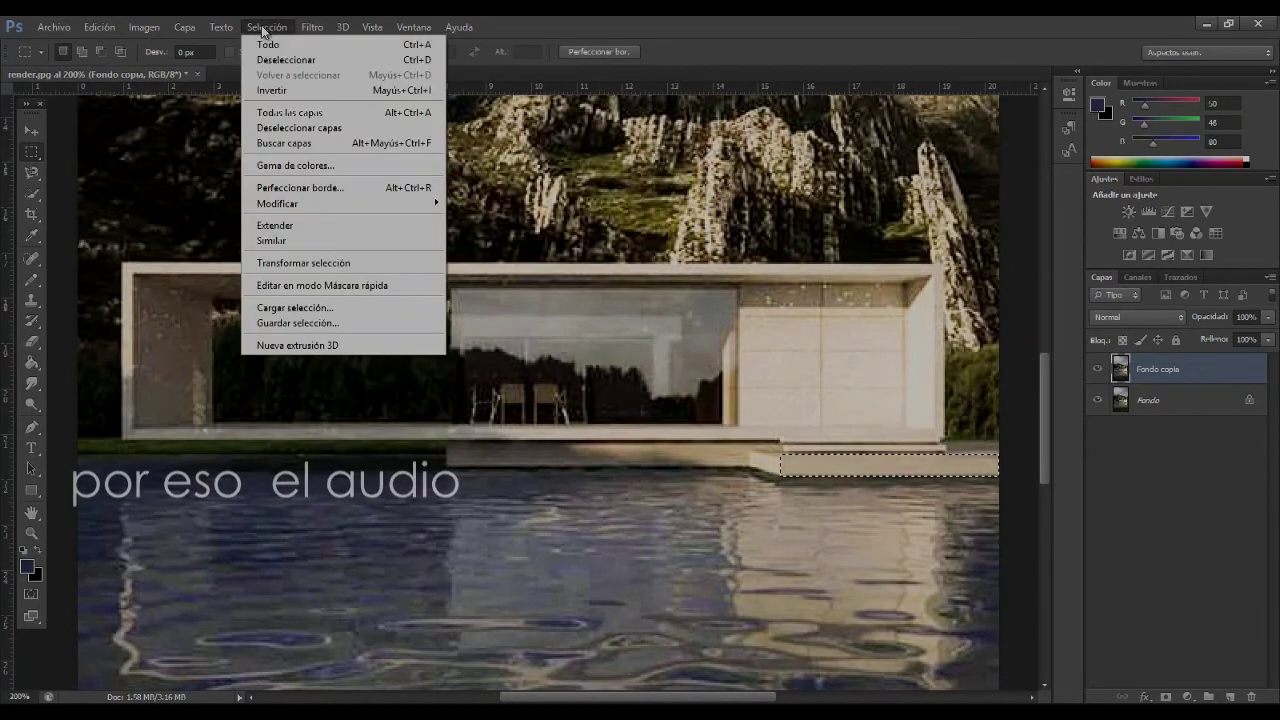
left_click(324, 91)
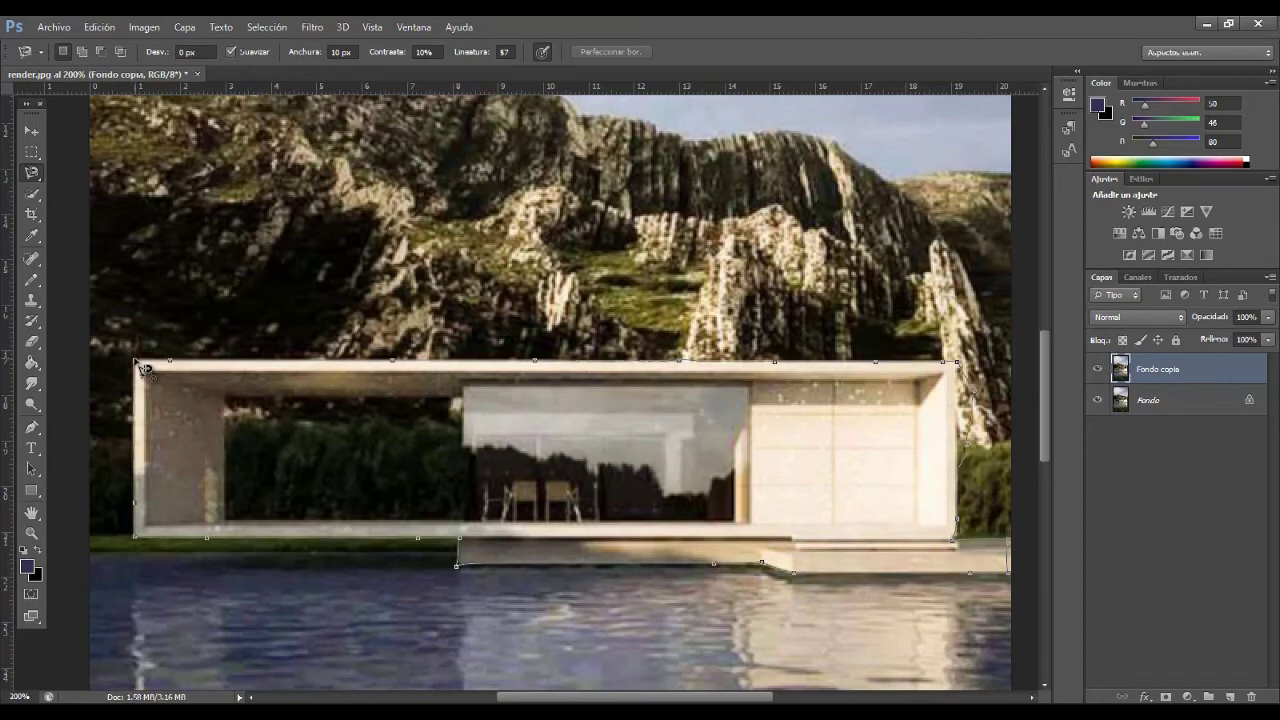
left_click(146, 369)
key("v")
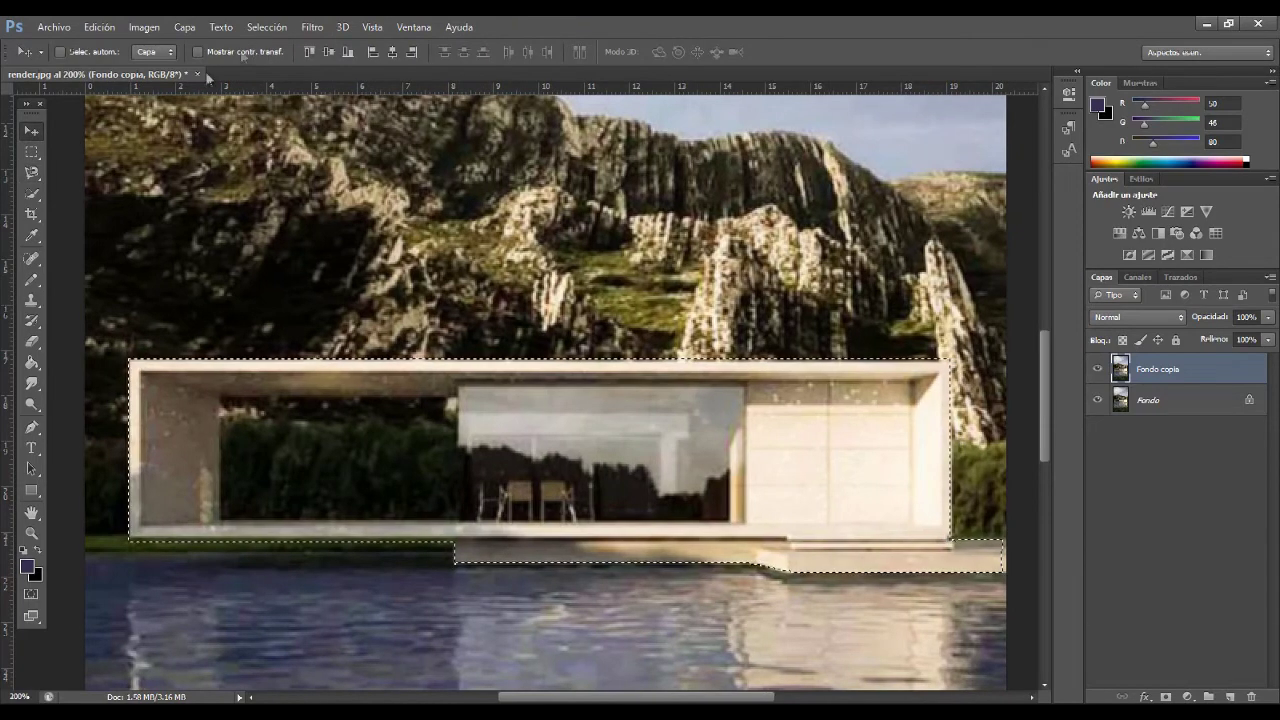
left_click(256, 27)
left_click(390, 92)
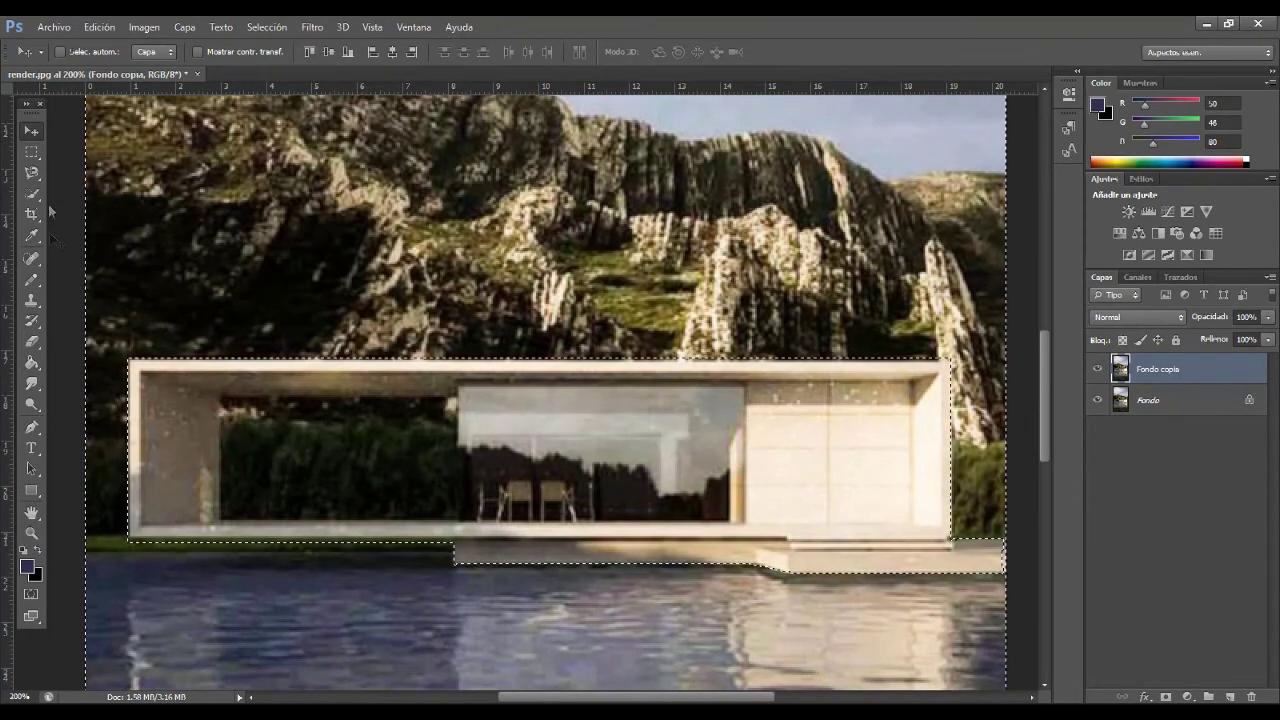
Blur the surroundings with a 1.9-pixel Gaussian blur, deselect, and hide Fondo copia to compare.
key("z")
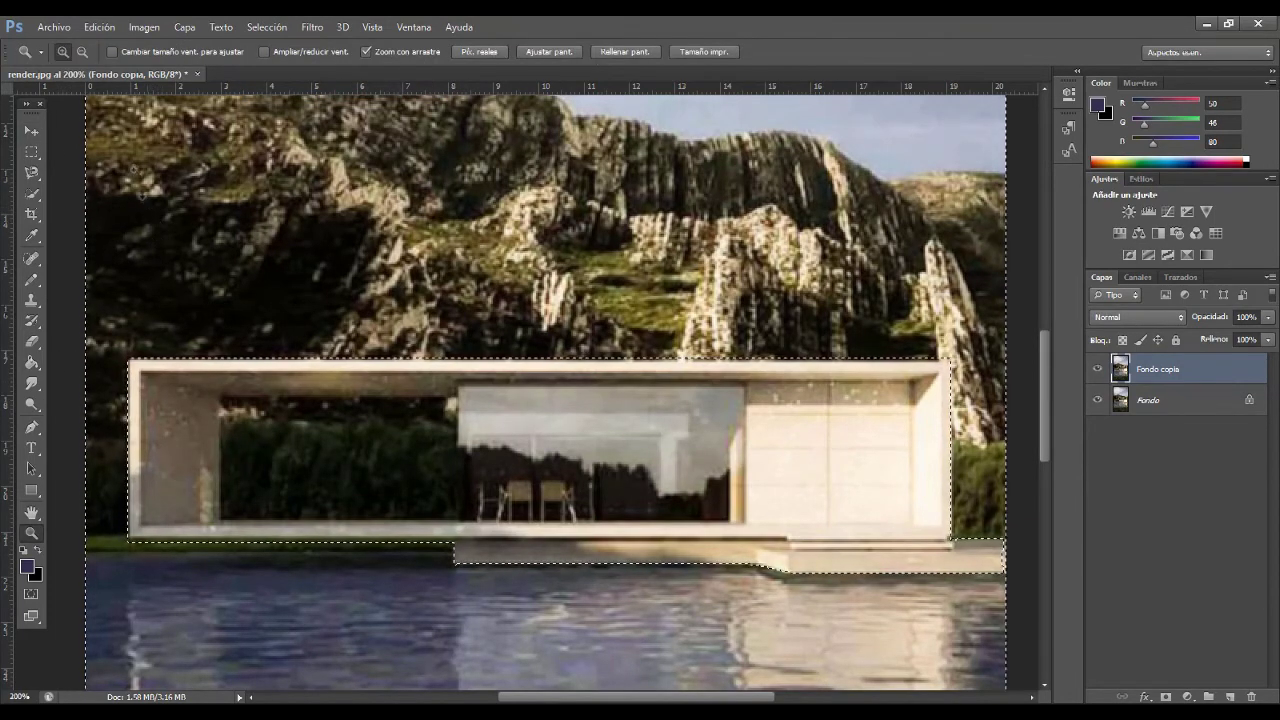
key("ctrl+minus")
key("ctrl+minus")
left_click(312, 27)
mouse_move(335, 188)
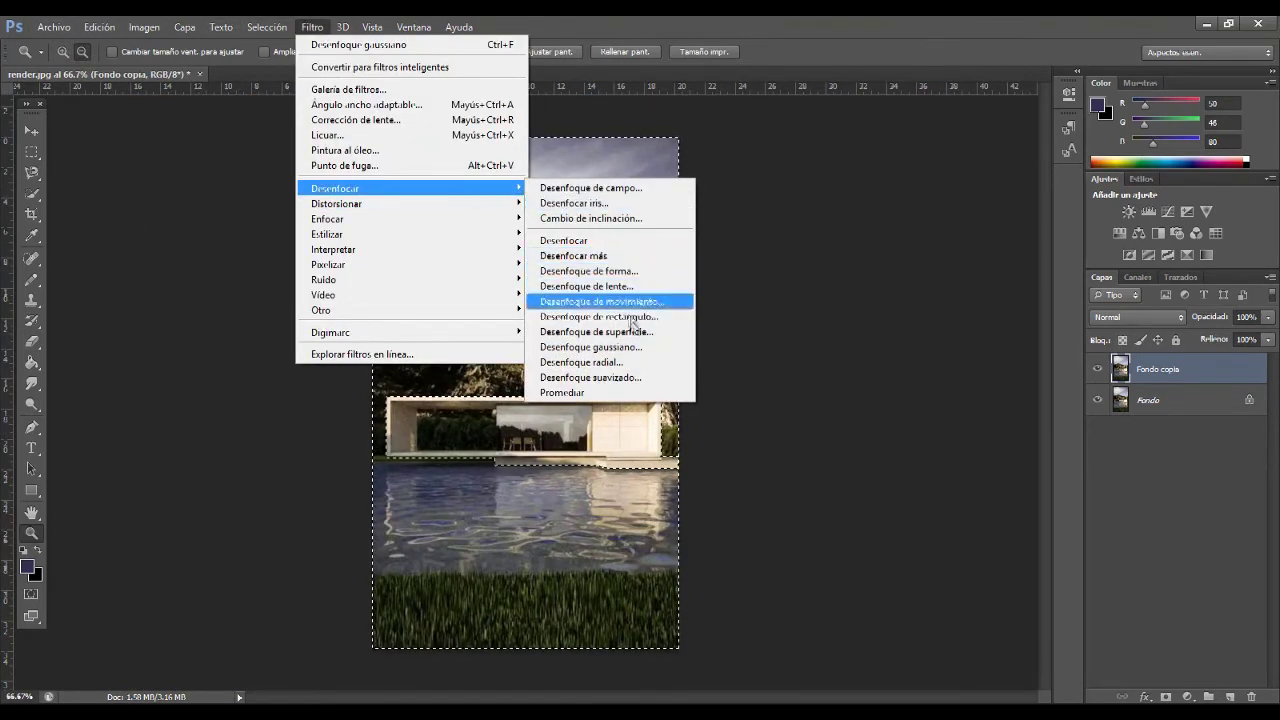
left_click(636, 347)
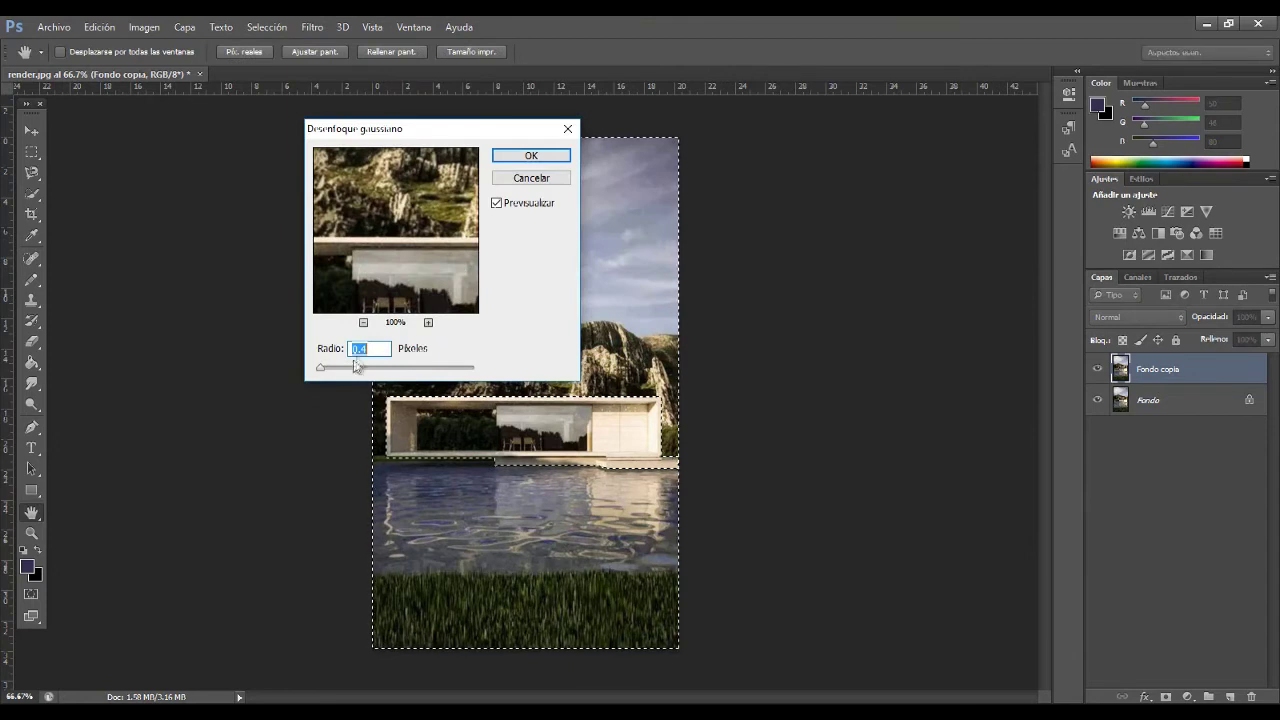
left_click_drag(420, 128, 196, 134)
left_click_drag(106, 378, 110, 378)
left_click(322, 163)
key("ctrl+d")
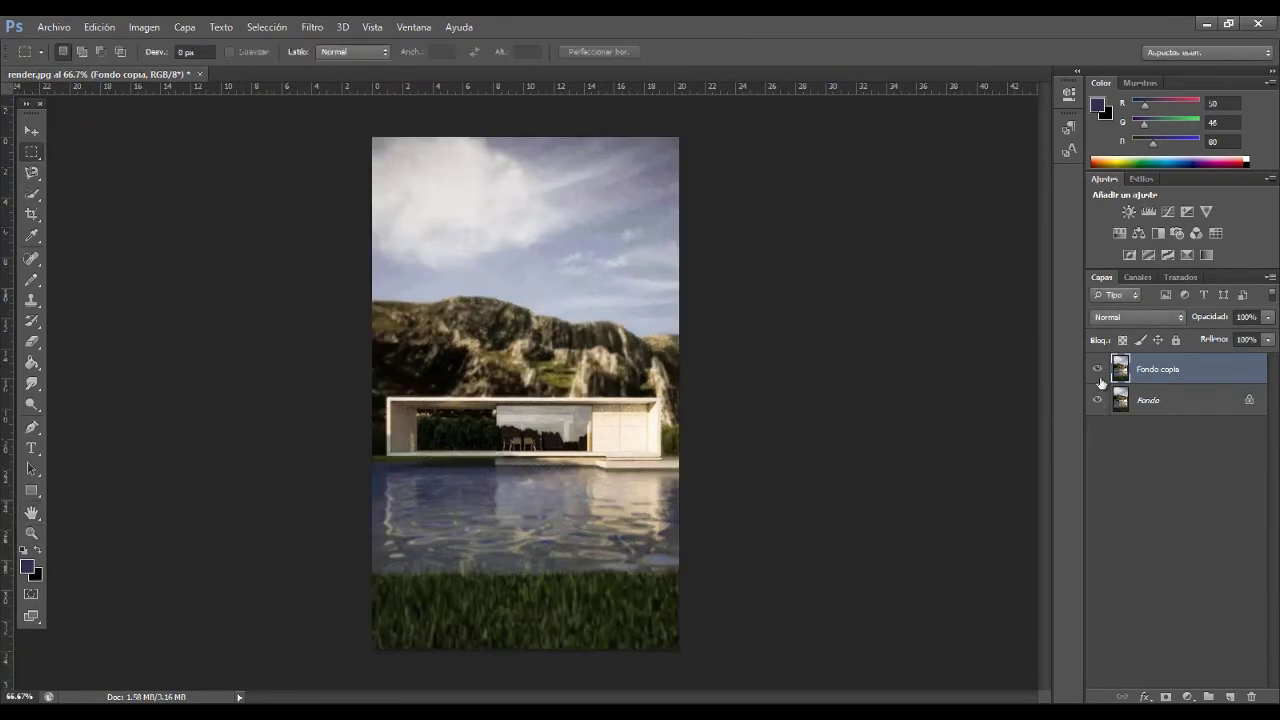
left_click(1099, 373)
left_click(1099, 373)
left_click(1098, 370)
left_click(1098, 370)
left_click(1099, 374)
left_click(1099, 375)
left_click(1099, 375)
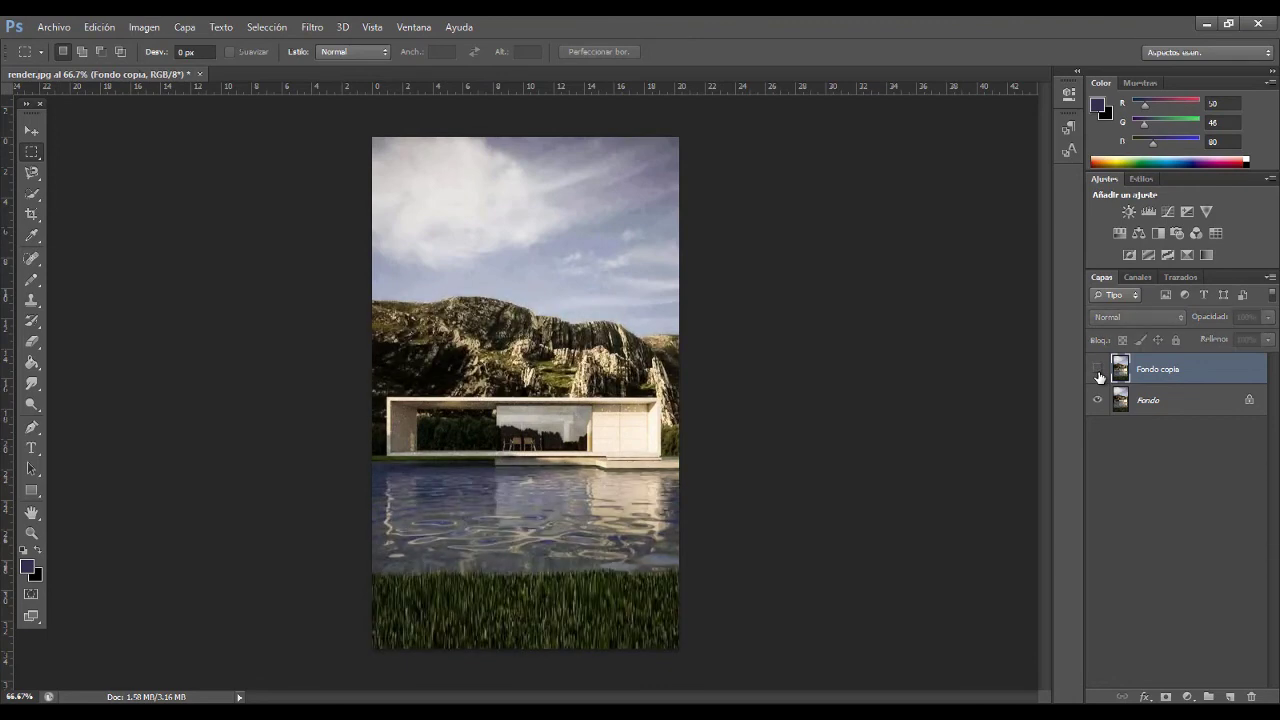
left_click(1099, 375)
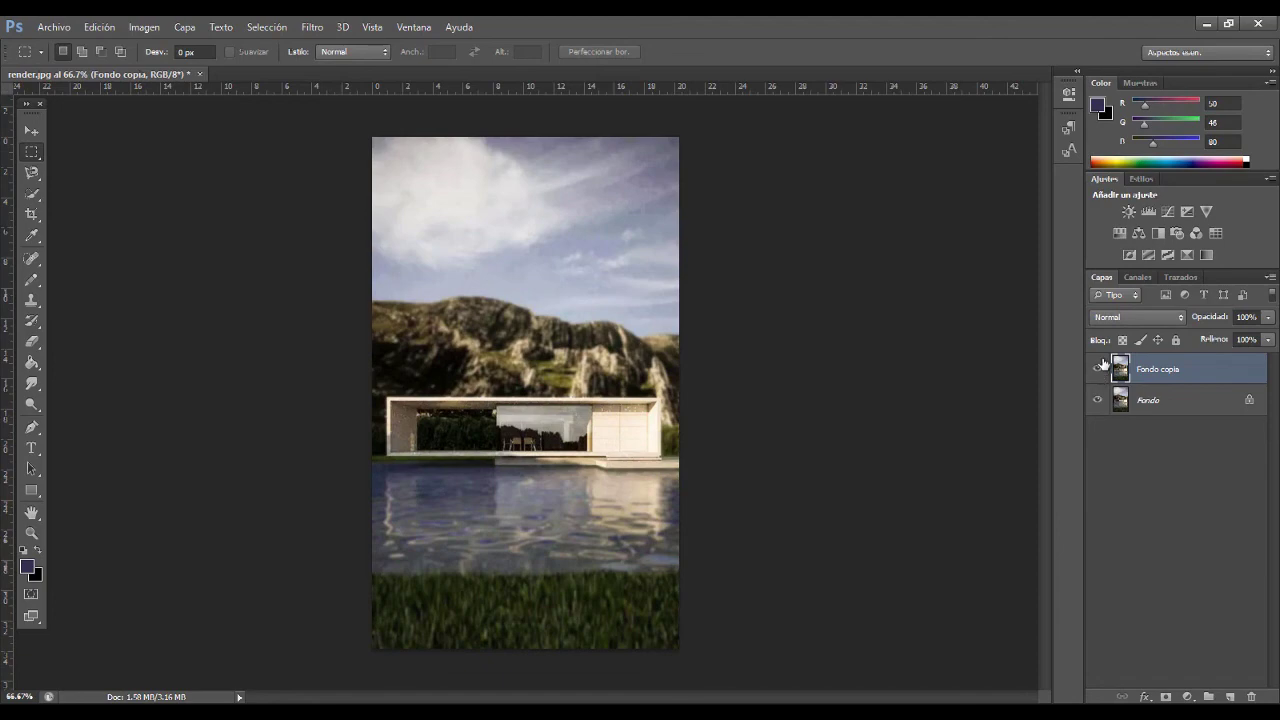